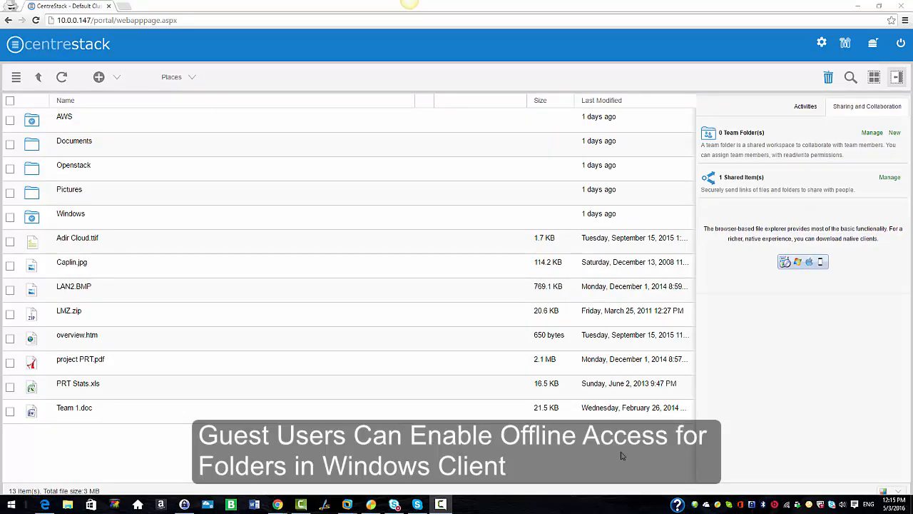
- Start sharing the Windows folder with a new person and enter the invitee's email address
{"action": "right_click", "coordinate": [76, 215]}
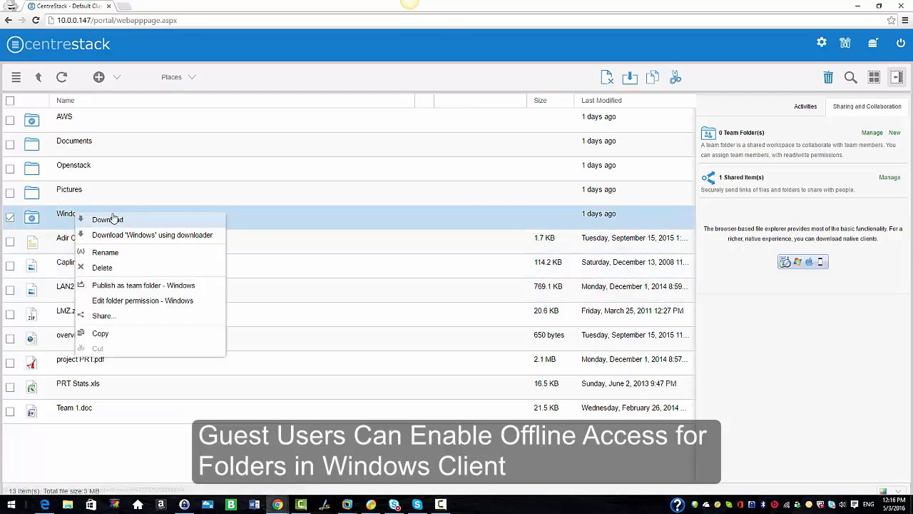
{"action": "left_click", "coordinate": [102, 316]}
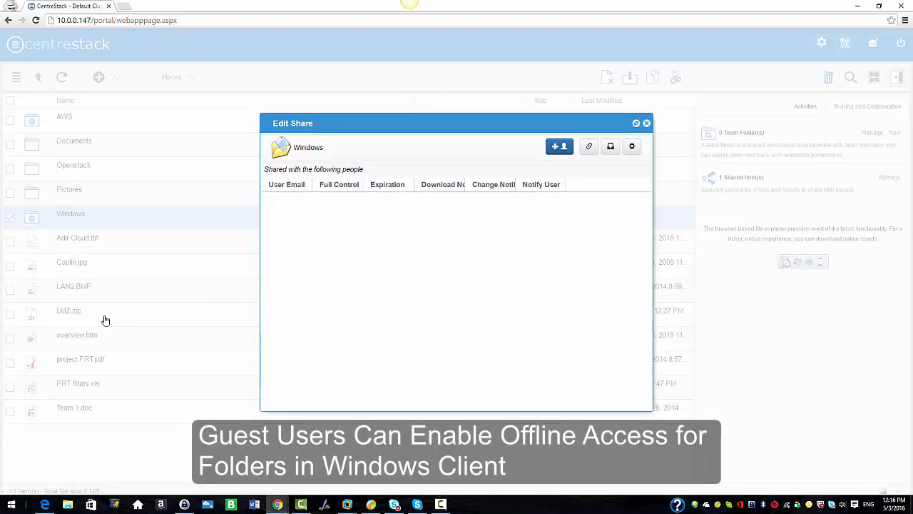
{"action": "left_click", "coordinate": [557, 150]}
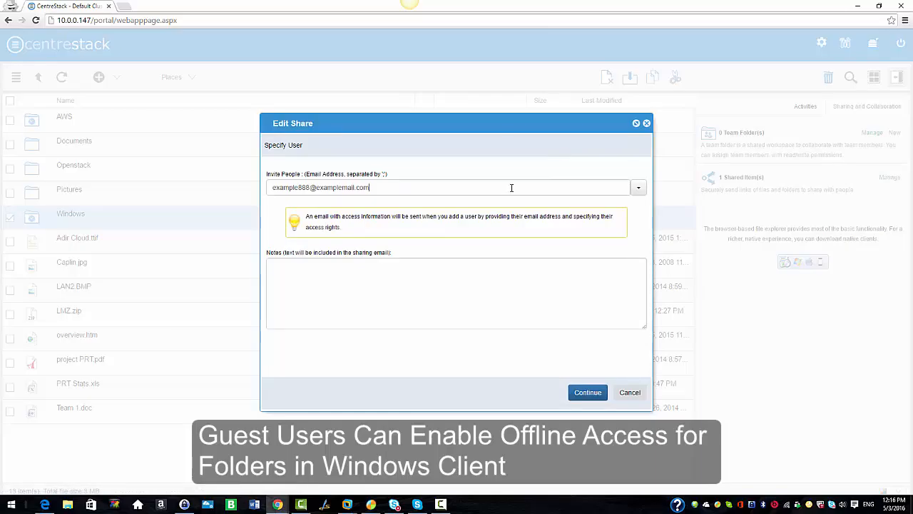
{"action": "left_click", "coordinate": [512, 188]}
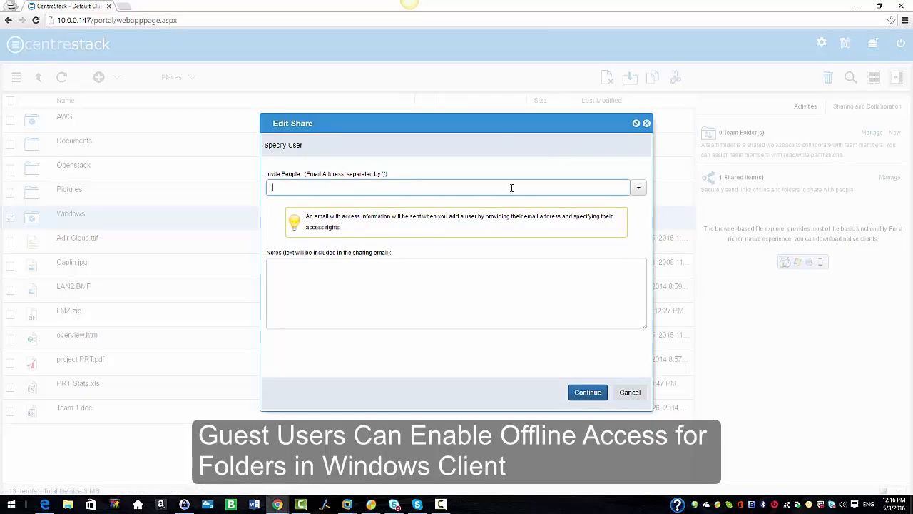
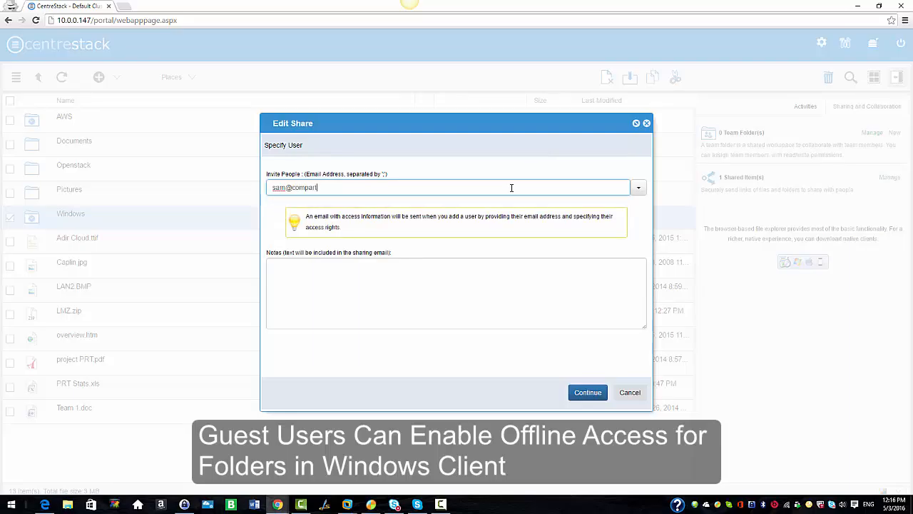
- Add the note "Windows Folder" to the sharing email and continue to the guest account options
{"action": "left_click", "coordinate": [365, 281]}
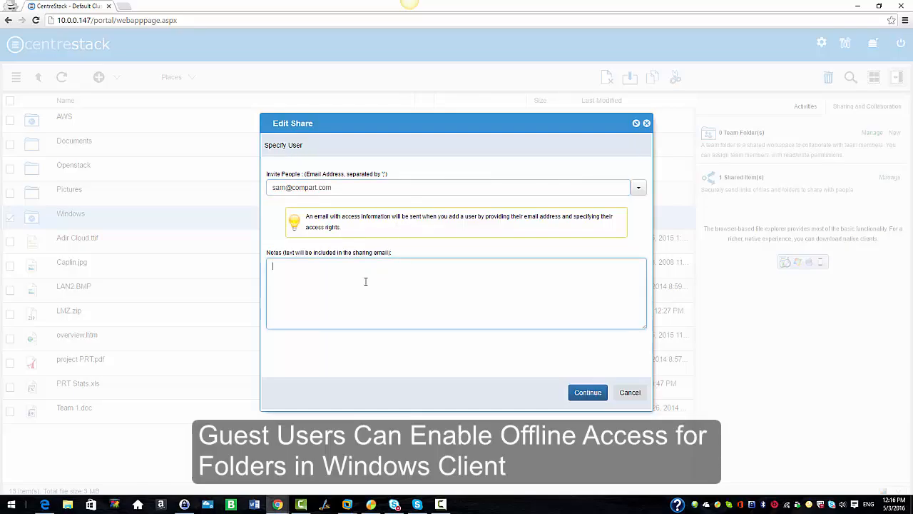
{"action": "type", "text": "Windows Folder"}
{"action": "left_click", "coordinate": [582, 393]}
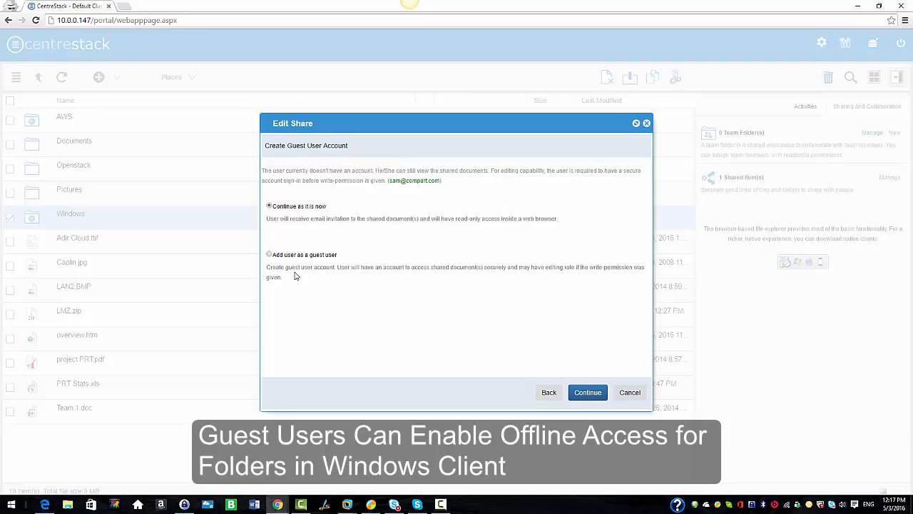
- Add the invitee as a guest user, disable system-generated and must-change password options, and enter and confirm the account password
{"action": "left_click", "coordinate": [269, 254]}
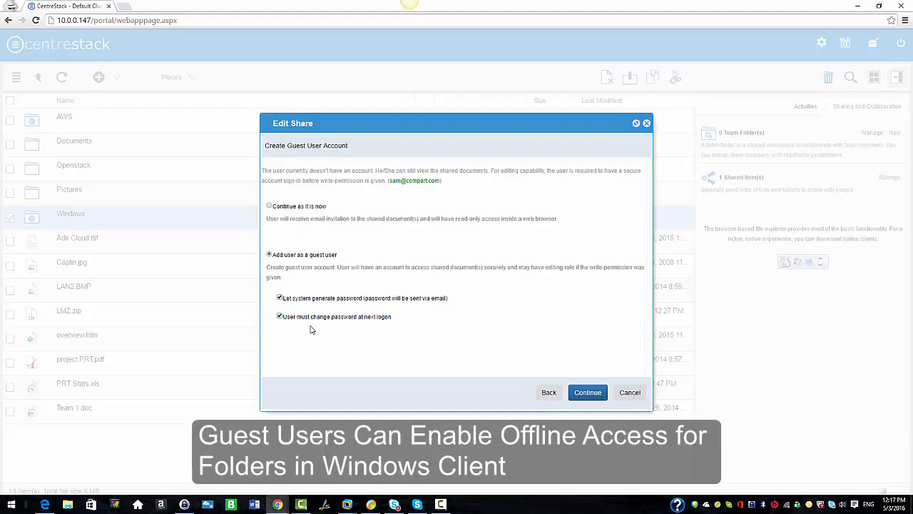
{"action": "left_click", "coordinate": [280, 298]}
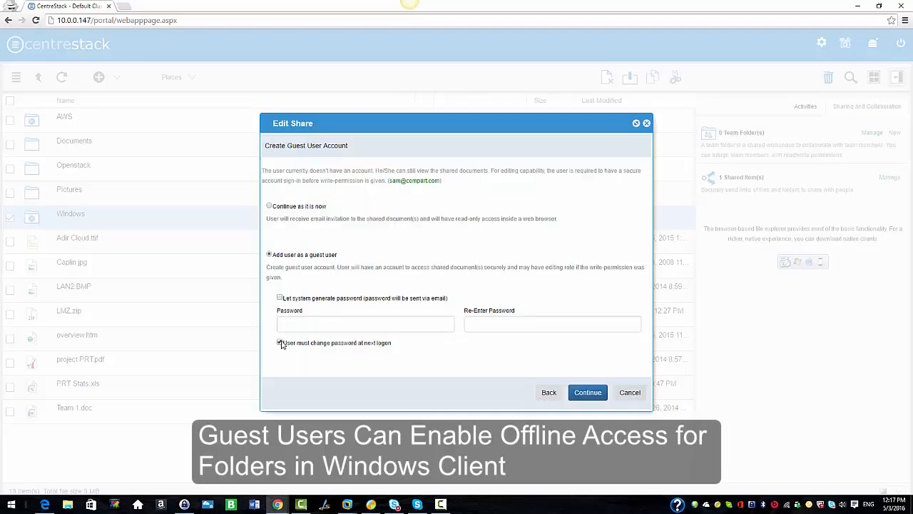
{"action": "left_click", "coordinate": [280, 342]}
{"action": "left_click", "coordinate": [316, 325]}
{"action": "type", "text": "password"}
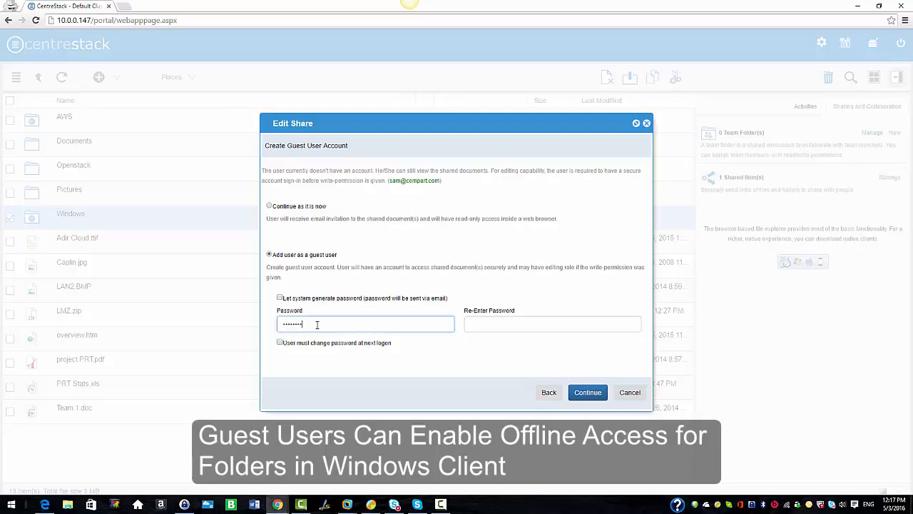
{"action": "left_click", "coordinate": [524, 325]}
{"action": "type", "text": "p"}
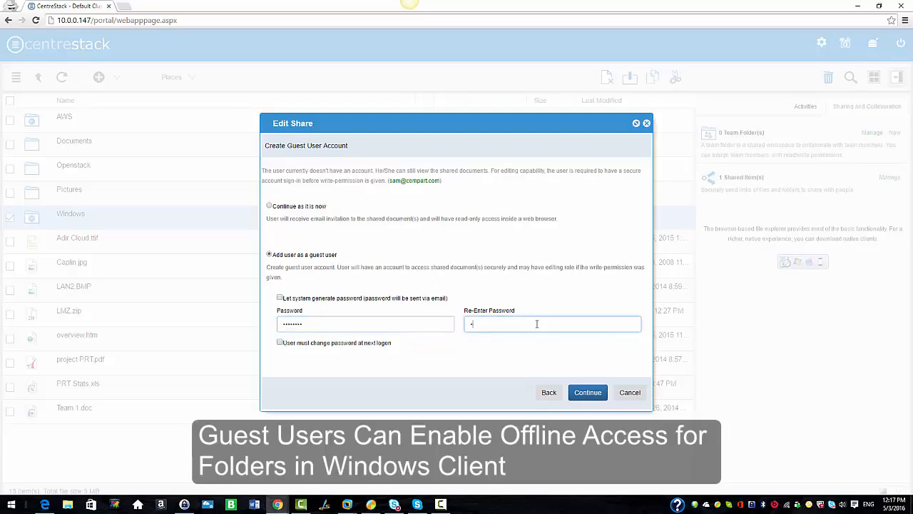
{"action": "type", "text": "assword"}
{"action": "left_click", "coordinate": [585, 393]}
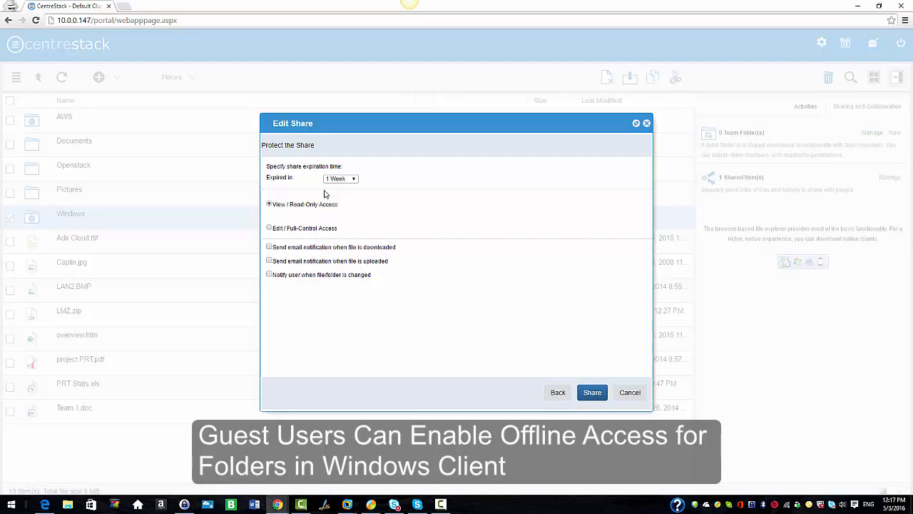
- Share the folder with 1 Week expiration, Edit / Full-Control Access, and download, upload and change notifications enabled
{"action": "left_click", "coordinate": [353, 180]}
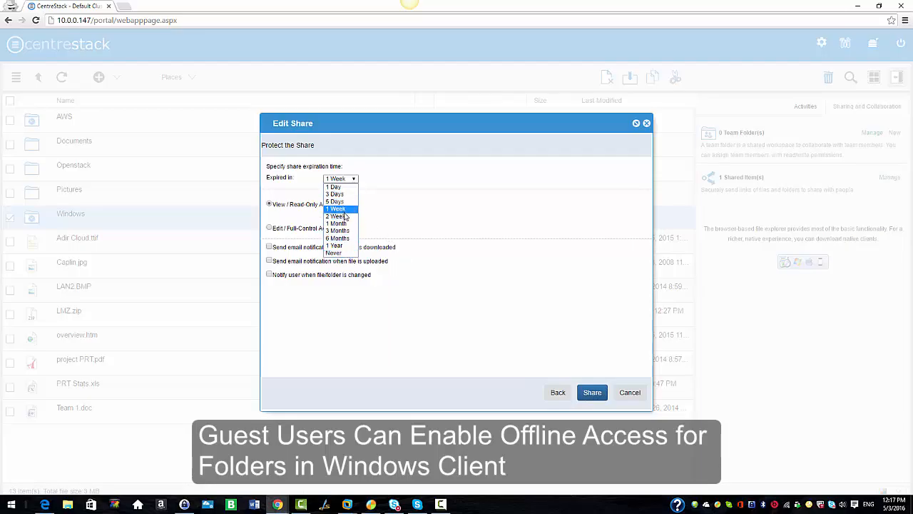
{"action": "left_click", "coordinate": [344, 209]}
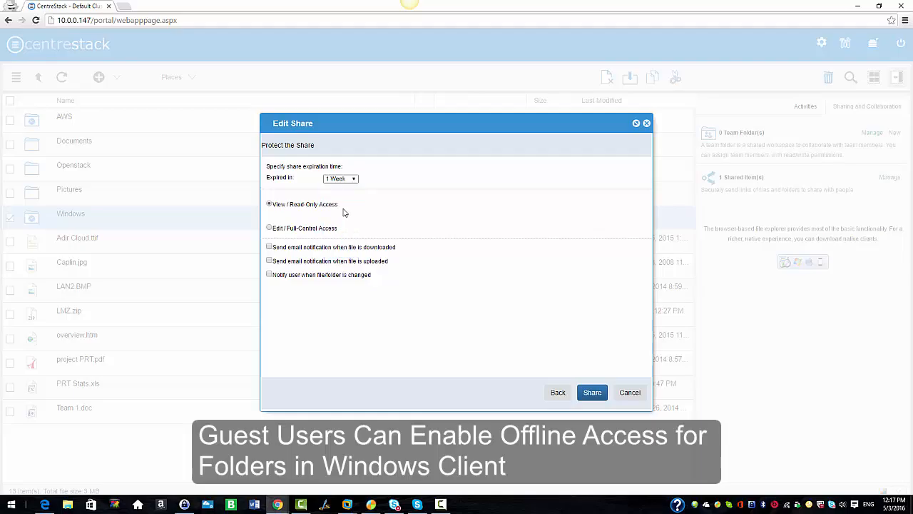
{"action": "left_click", "coordinate": [270, 228]}
{"action": "left_click", "coordinate": [270, 247]}
{"action": "left_click", "coordinate": [269, 261]}
{"action": "left_click", "coordinate": [270, 274]}
{"action": "left_click", "coordinate": [592, 394]}
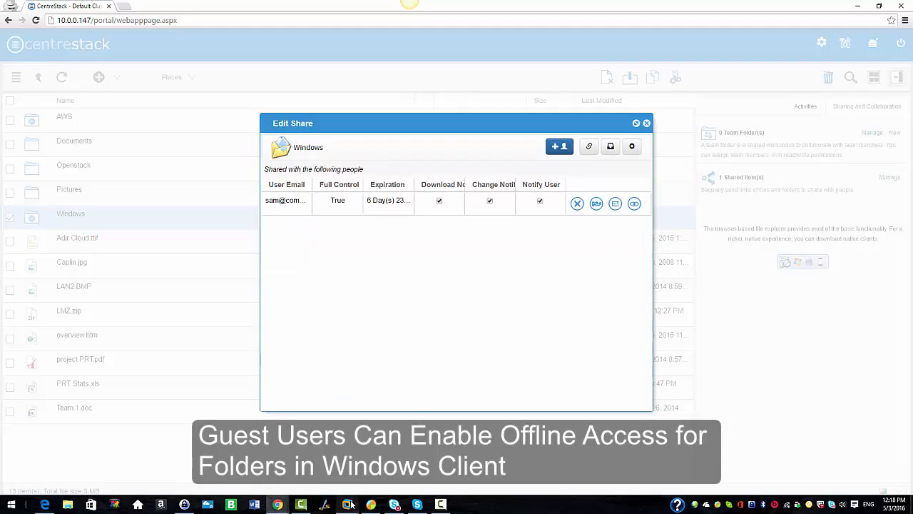
- Switch to the Win7-2-O2010 virtual machine in VMware Workstation and open the "Files shared with me" folder on My Cloud Drive
{"action": "mouse_move", "coordinate": [347, 504]}
{"action": "left_click", "coordinate": [386, 445]}
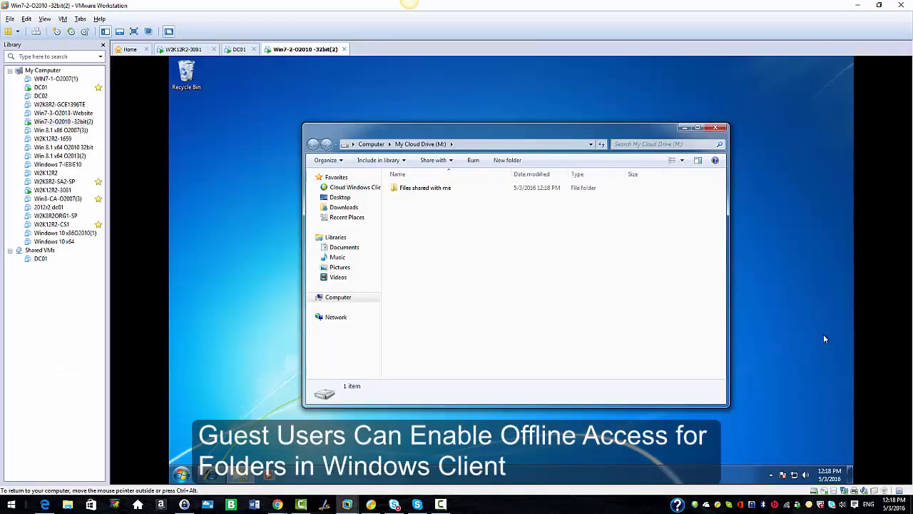
{"action": "left_click", "coordinate": [414, 190]}
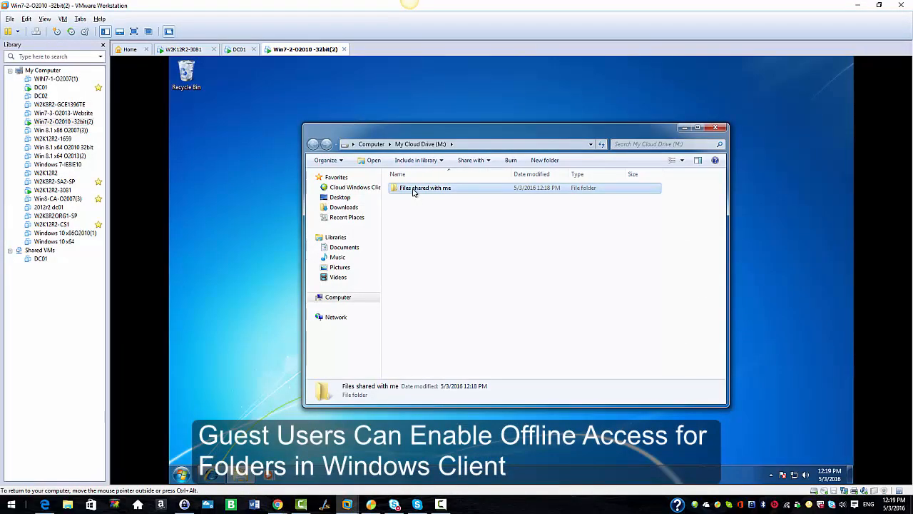
{"action": "double_click", "coordinate": [414, 190]}
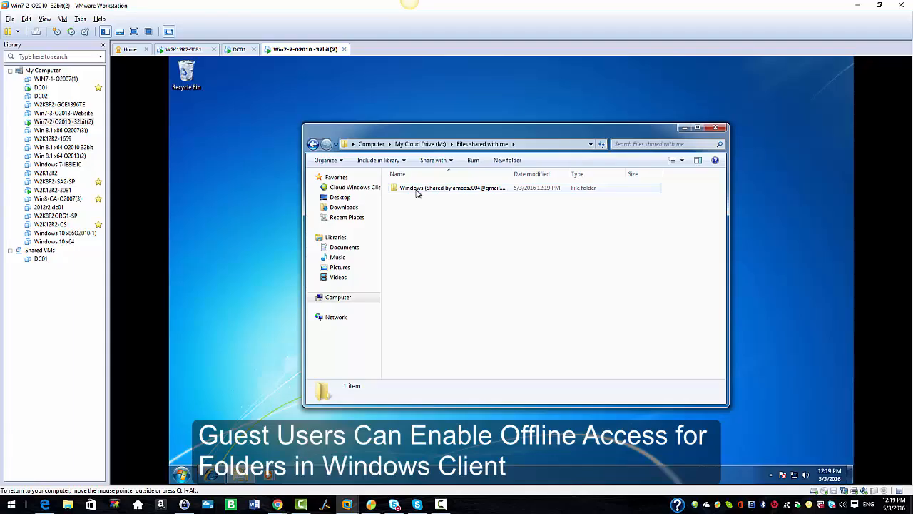
- Enable offline access for the shared Windows folder and agree to the initial download
{"action": "right_click", "coordinate": [417, 193]}
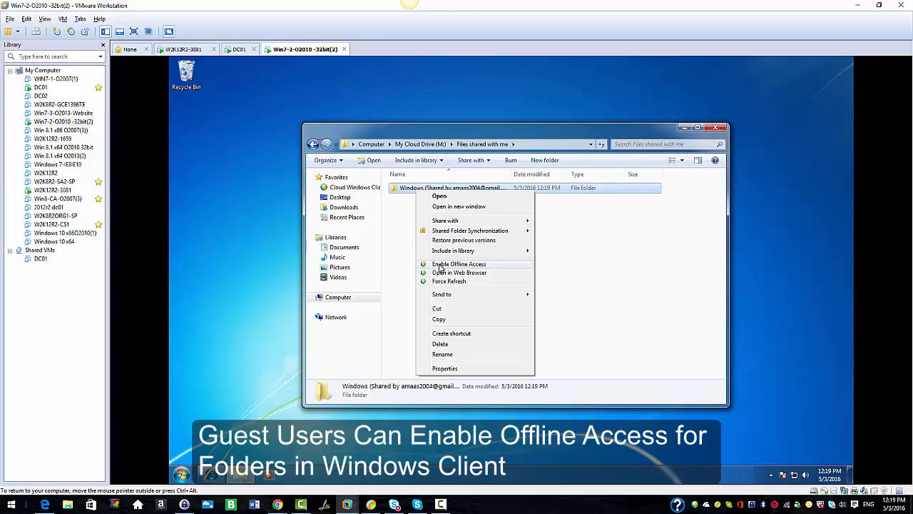
{"action": "left_click", "coordinate": [440, 265]}
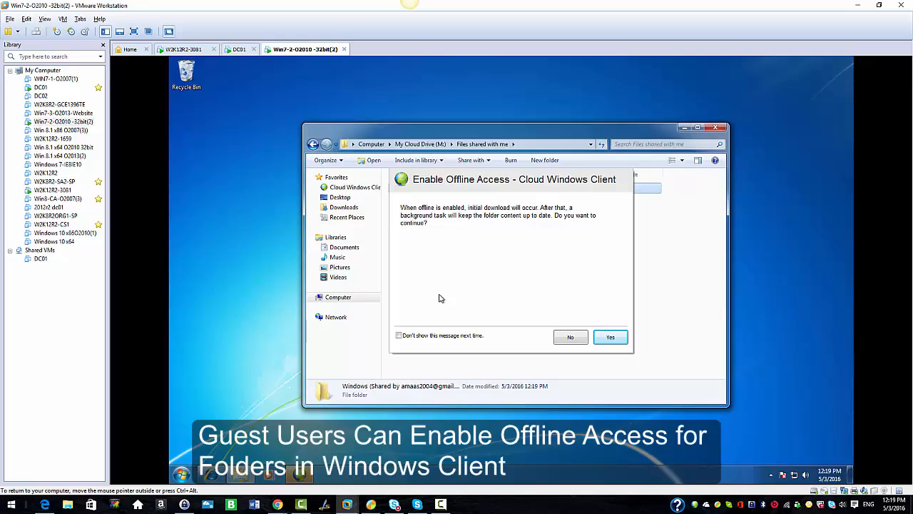
{"action": "left_click", "coordinate": [615, 337]}
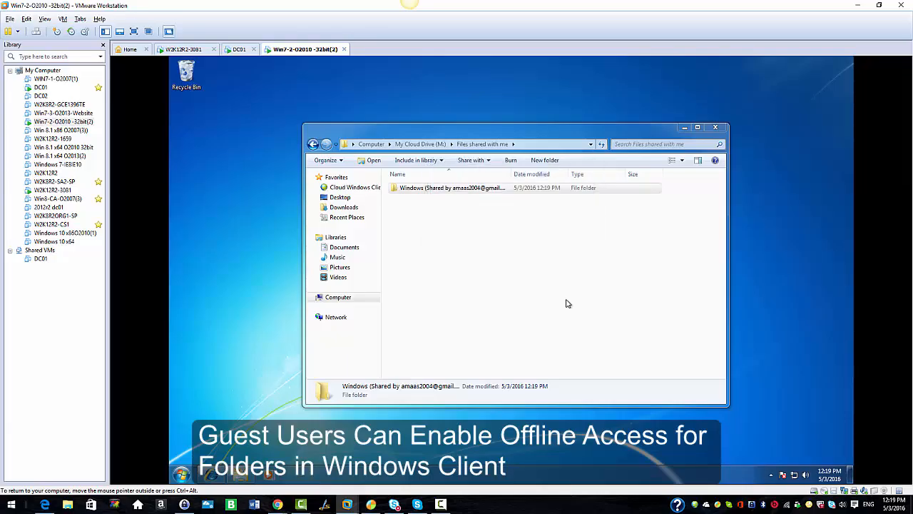
- Disable the virtual machine's Local Area Connection to take the client offline
{"action": "left_click", "coordinate": [799, 477]}
{"action": "left_click", "coordinate": [799, 453]}
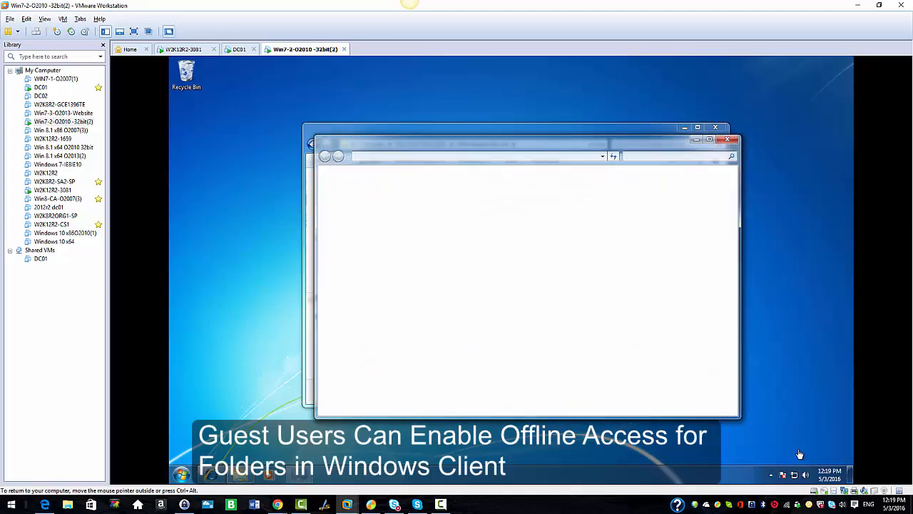
{"action": "right_click", "coordinate": [367, 194]}
{"action": "left_click", "coordinate": [387, 201]}
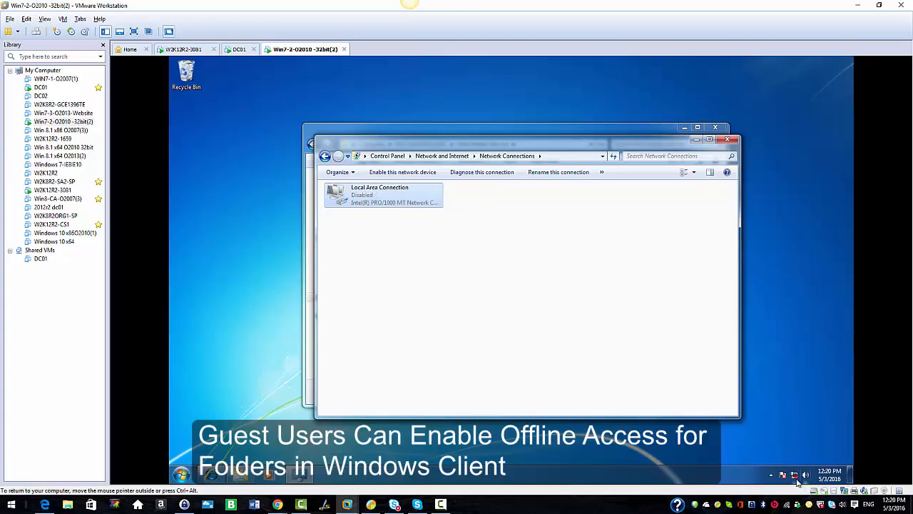
{"action": "mouse_move", "coordinate": [795, 481]}
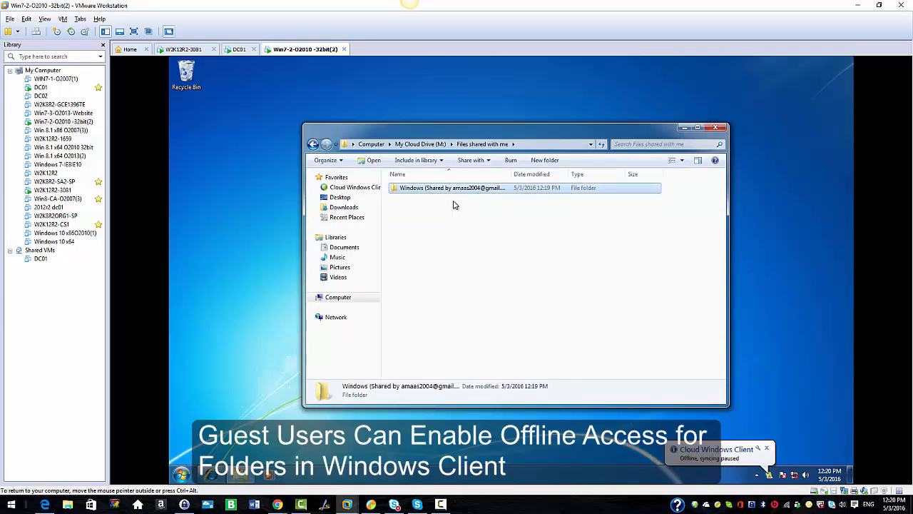
- Open the Projects document in the shared Windows folder, add "Test 123" as its first line, then save and close it
{"action": "double_click", "coordinate": [447, 189]}
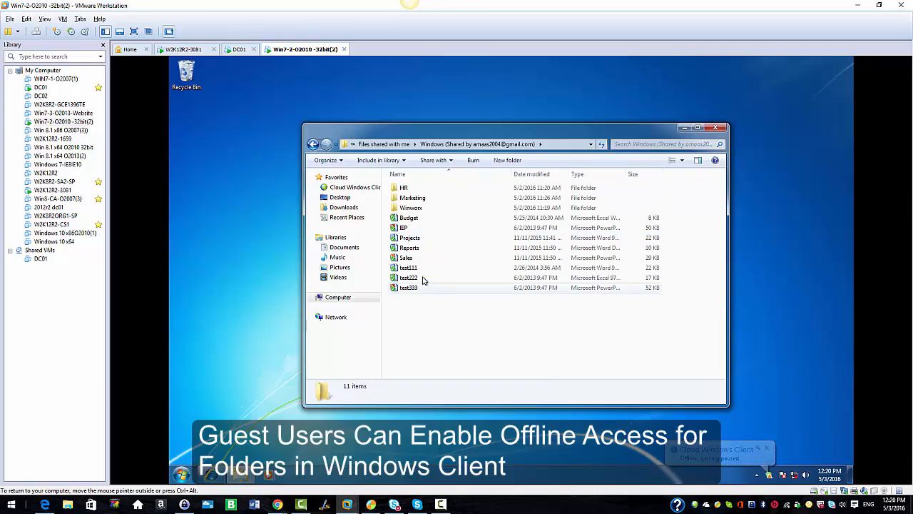
{"action": "double_click", "coordinate": [411, 240]}
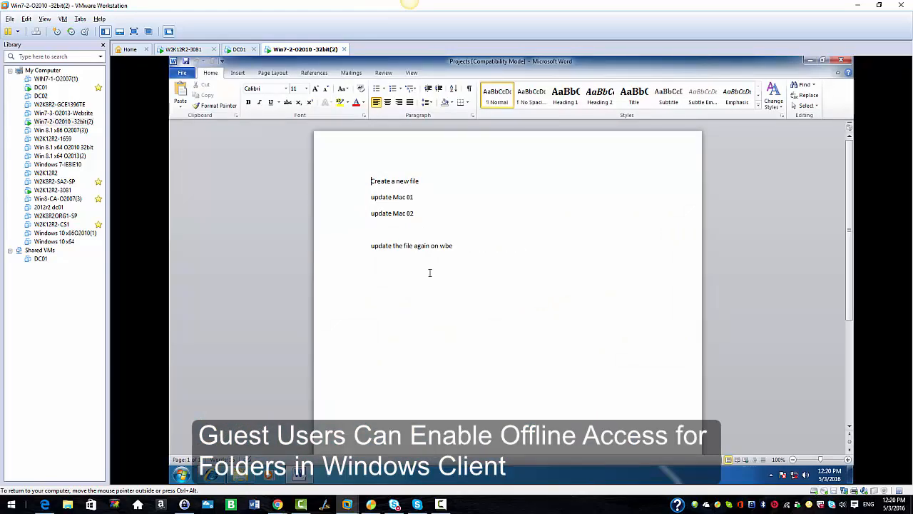
{"action": "type", "text": "t"}
{"action": "key", "text": "Return"}
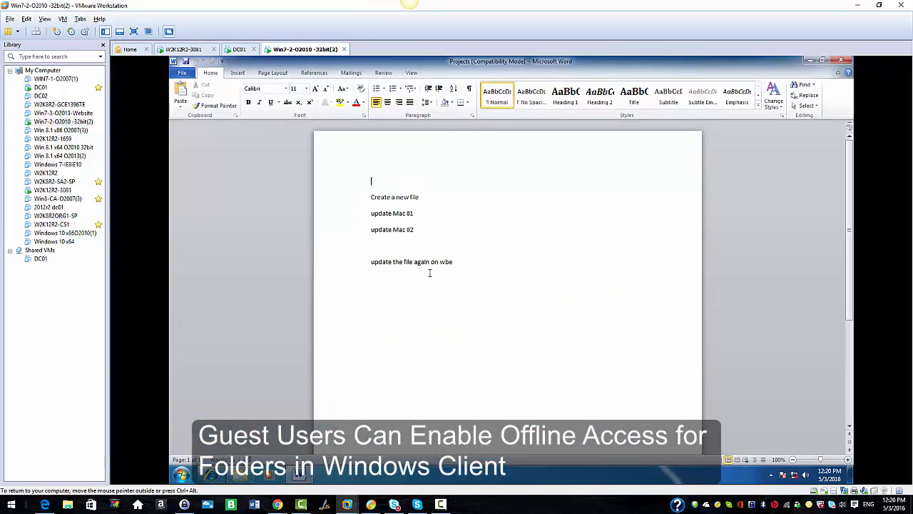
{"action": "type", "text": "est123"}
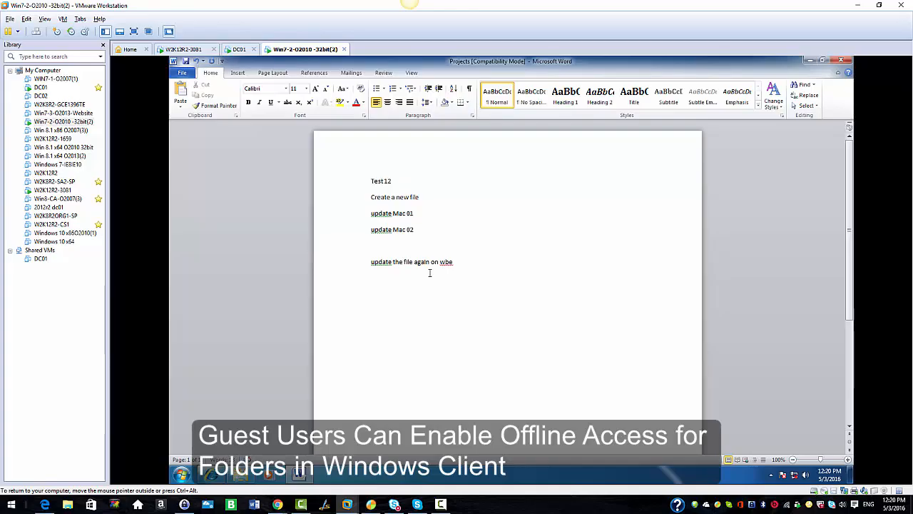
{"action": "left_click", "coordinate": [186, 62]}
{"action": "left_click", "coordinate": [841, 60]}
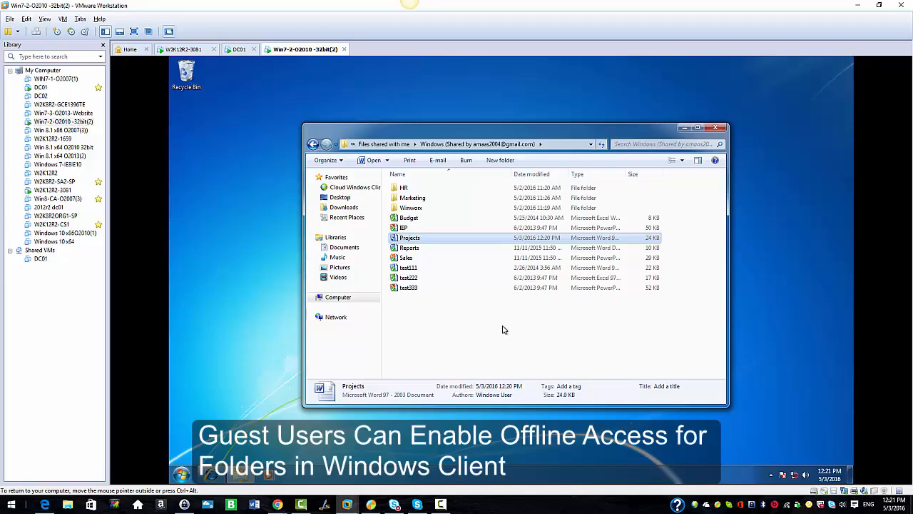
- Re-enable the virtual machine's Local Area Connection and close the Network Connections window
{"action": "left_click", "coordinate": [794, 476]}
{"action": "left_click", "coordinate": [768, 452]}
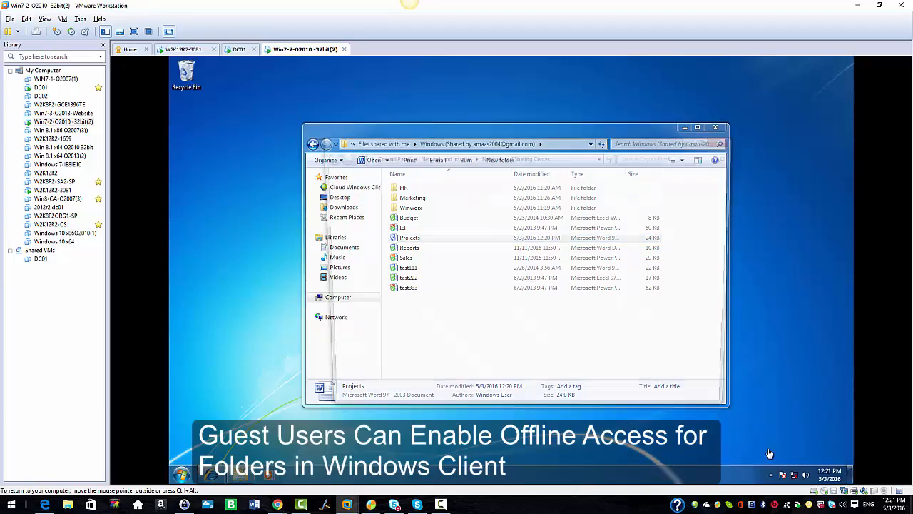
{"action": "right_click", "coordinate": [385, 199]}
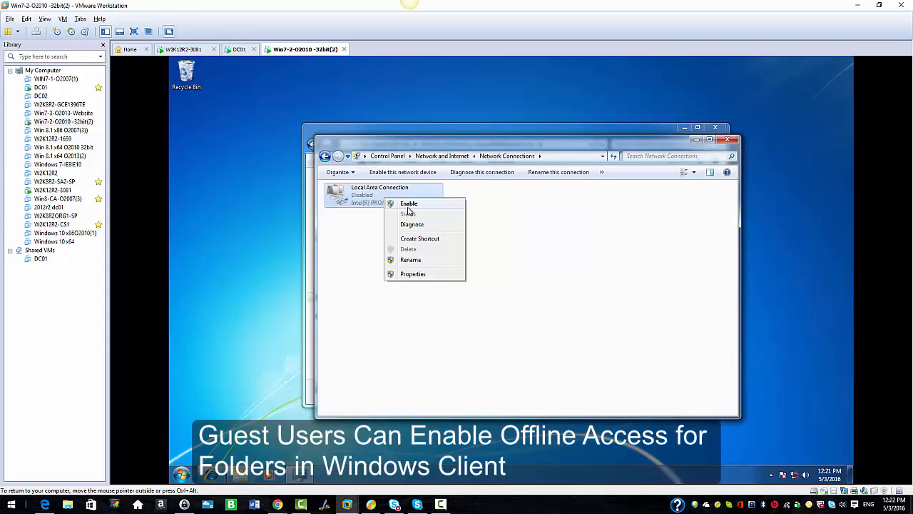
{"action": "left_click", "coordinate": [408, 205]}
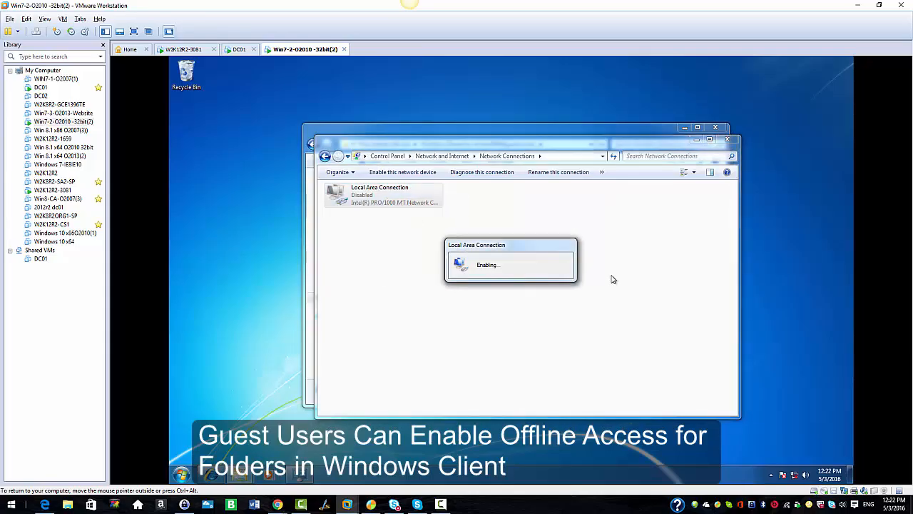
{"action": "left_click", "coordinate": [726, 138]}
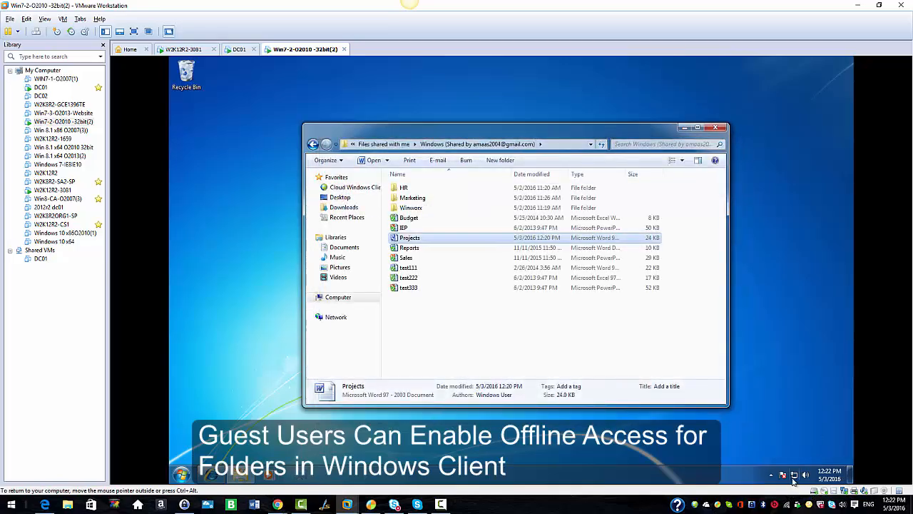
- Reopen the Projects document from the shared Windows folder in the virtual machine to check the offline edit, and close it
{"action": "mouse_move", "coordinate": [793, 481]}
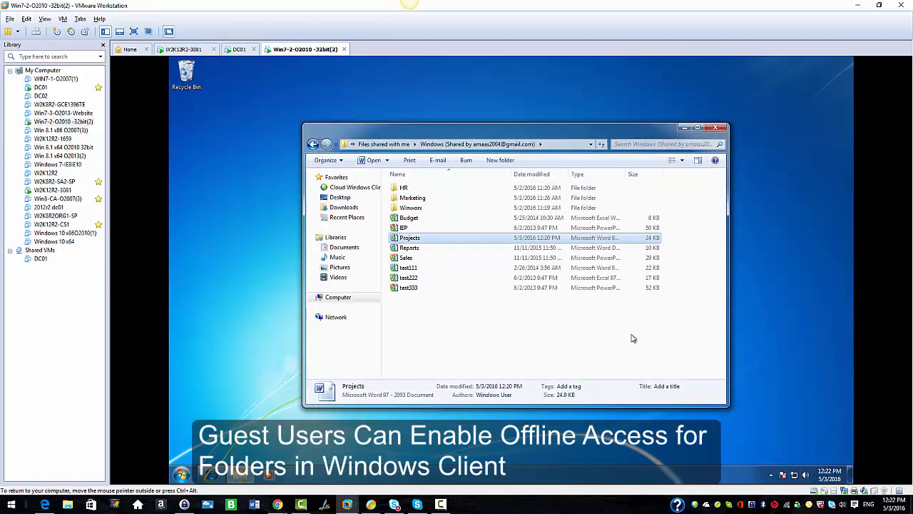
{"action": "double_click", "coordinate": [409, 238]}
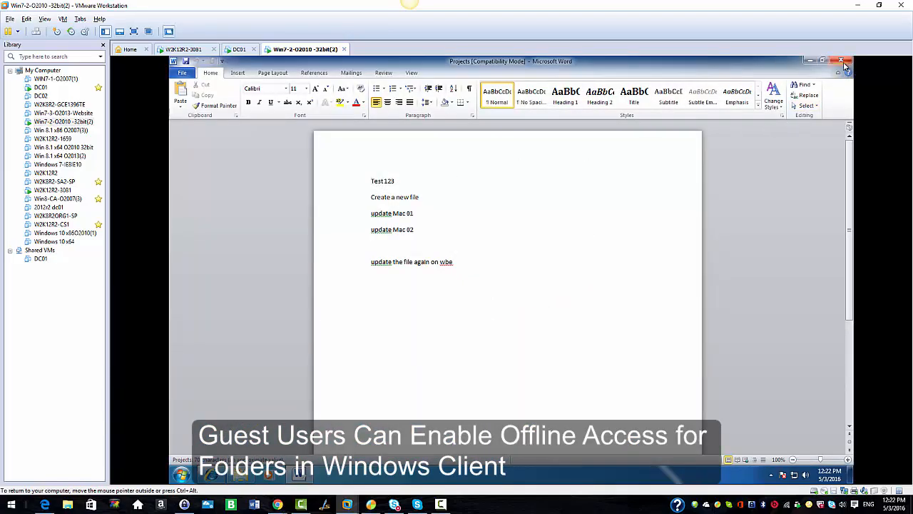
{"action": "left_click", "coordinate": [843, 62]}
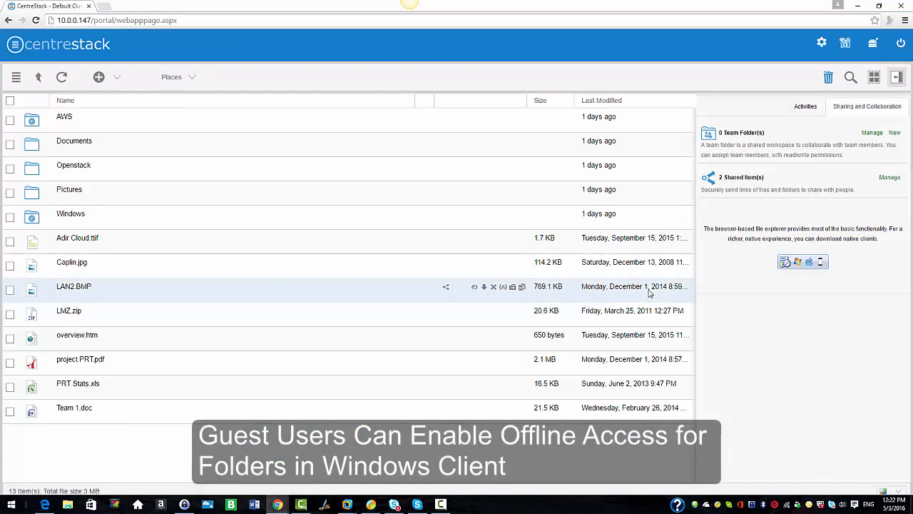
- In the CentreStack web portal, open Projects.doc from the Windows folder to check the synced edit, and close the document
{"action": "left_click", "coordinate": [70, 215]}
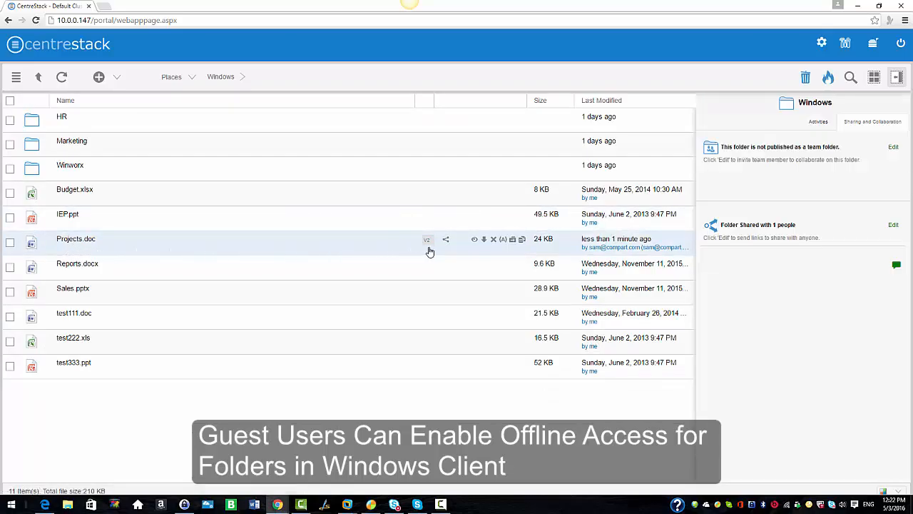
{"action": "left_click", "coordinate": [152, 249]}
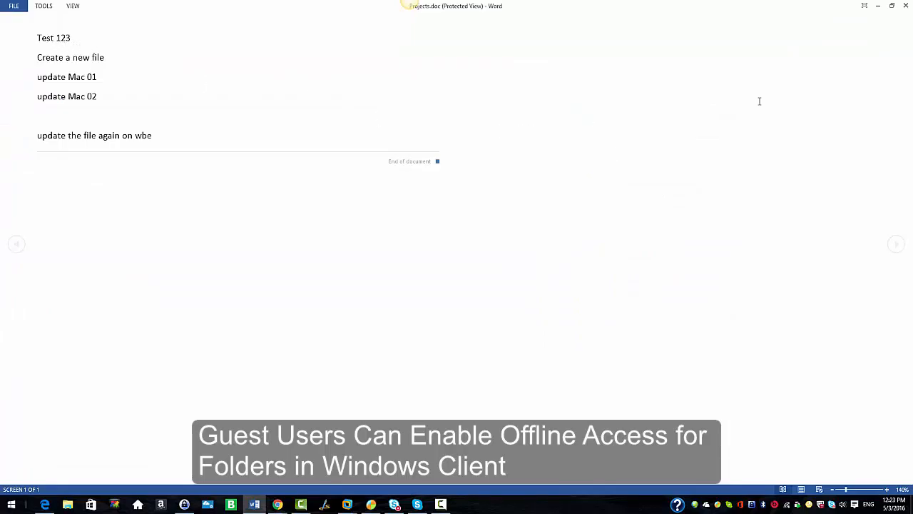
{"action": "left_click", "coordinate": [906, 6]}
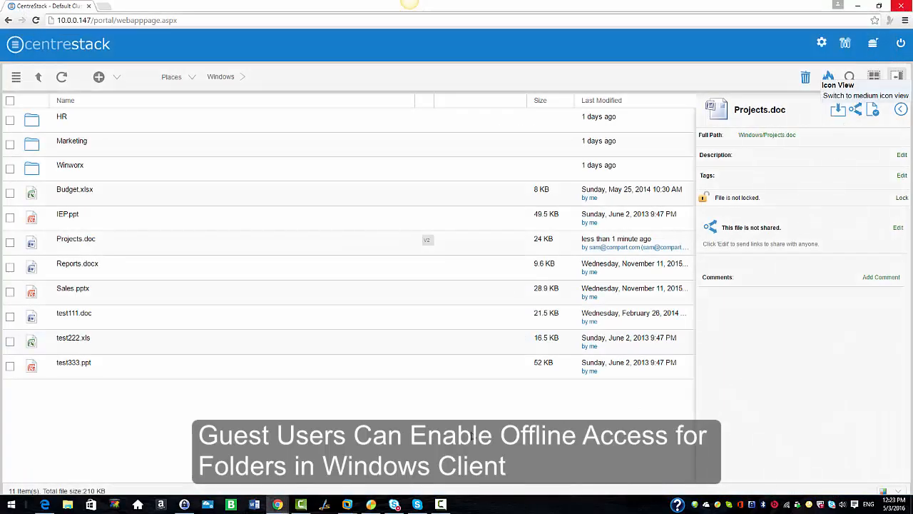